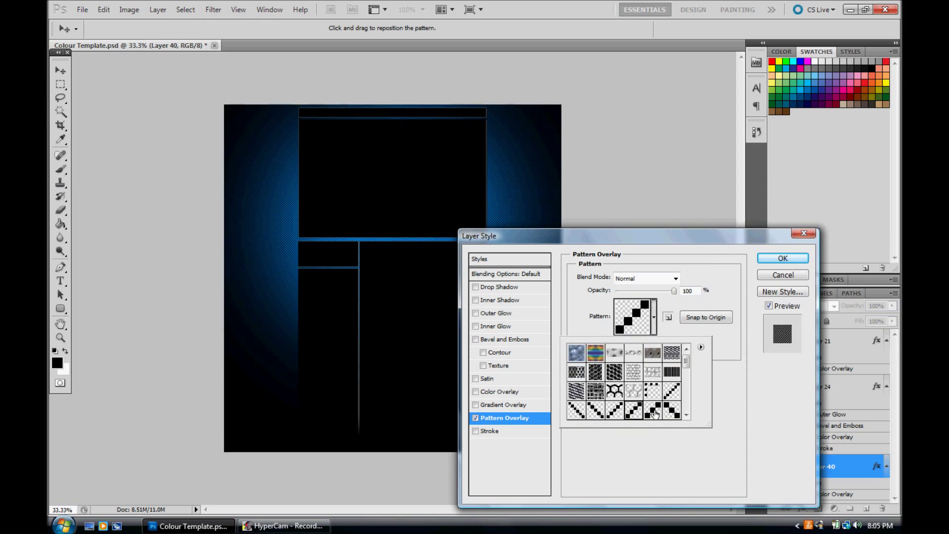
# - Apply the diagonal black stripe pattern overlay to Layer 40, the blue glow background
pyautogui.click(782, 262)
pyautogui.press('z')
pyautogui.click(351, 187)
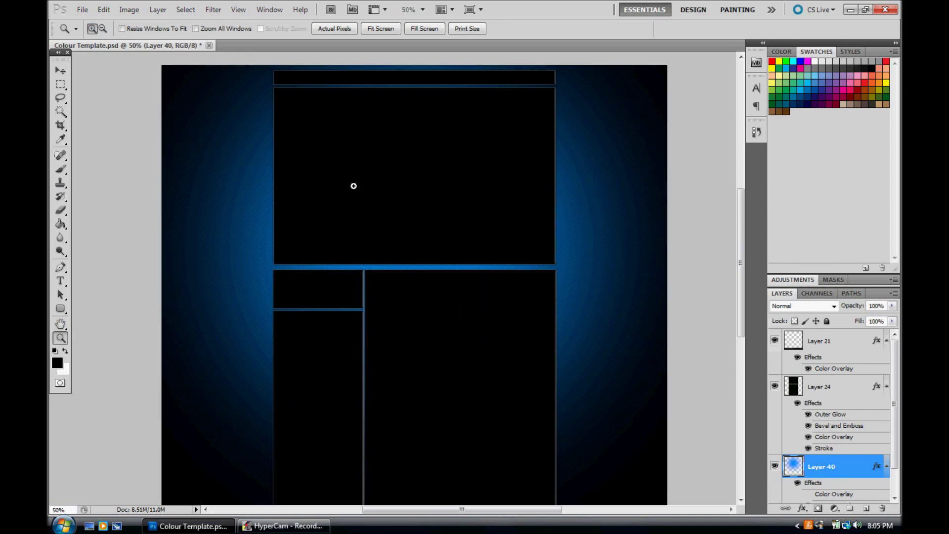
# - Rotate the canvas 90° clockwise and back again to check the striped blue glow around the black panels
pyautogui.click(129, 10)
pyautogui.moveTo(198, 117)
pyautogui.click(283, 129)
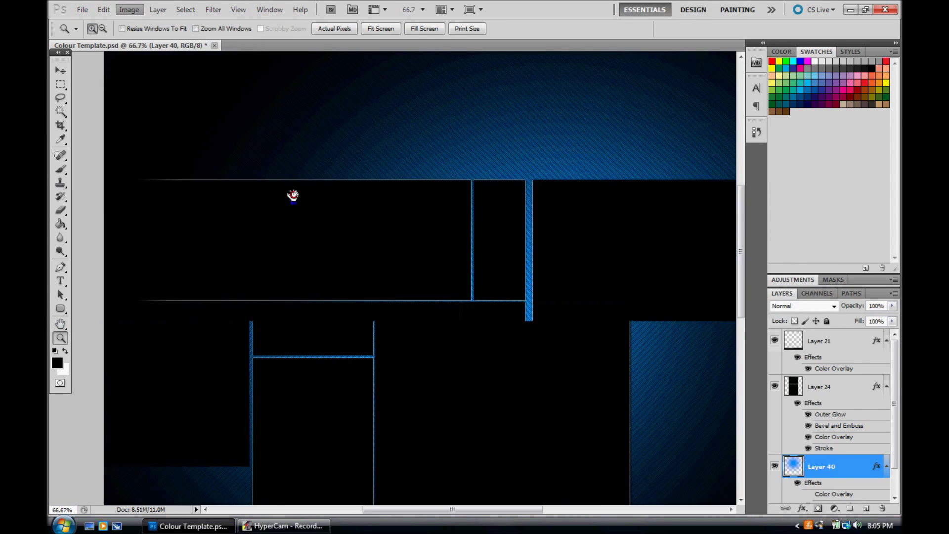
pyautogui.click(103, 29)
pyautogui.click(459, 263)
pyautogui.click(459, 263)
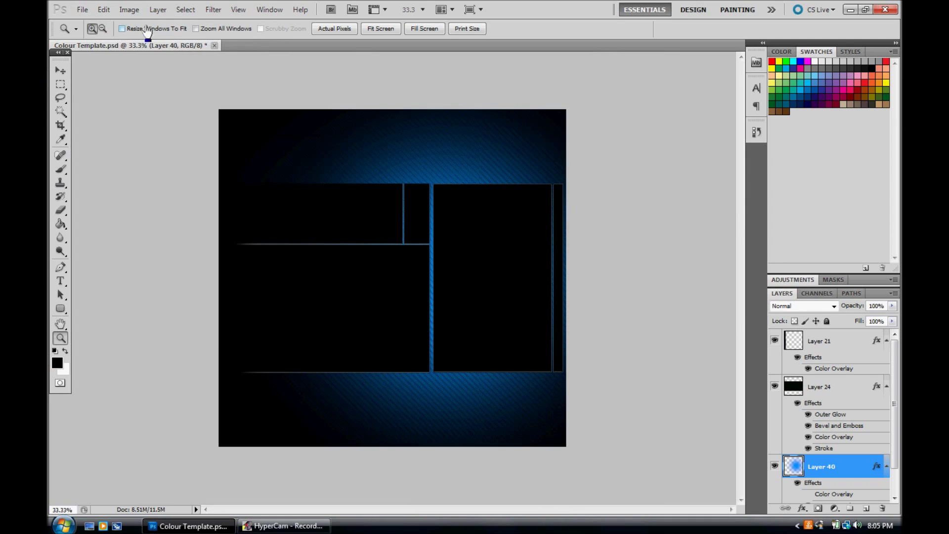
pyautogui.click(129, 9)
pyautogui.moveTo(148, 117)
pyautogui.click(278, 143)
# - Nudge the black panels on Layer 24 slightly left and rotate the canvas 90° clockwise
pyautogui.click(836, 387)
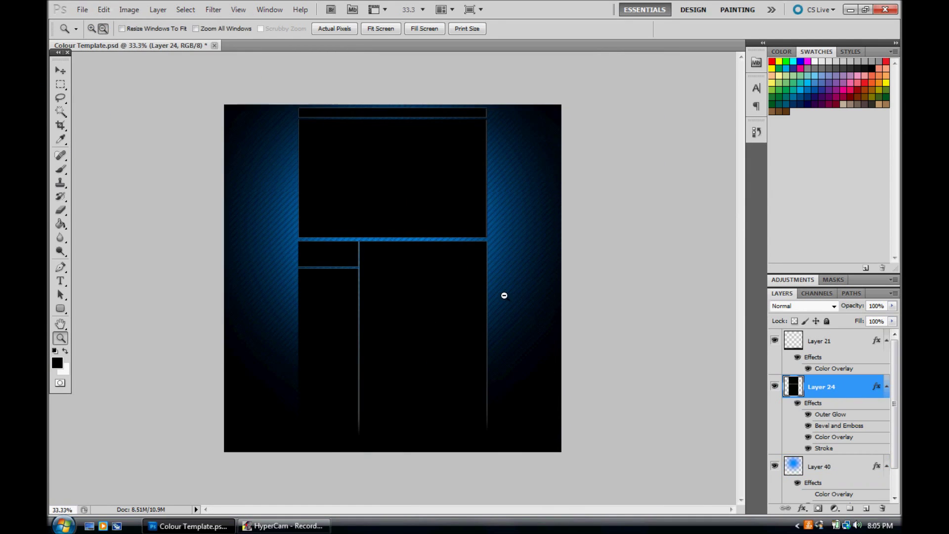
pyautogui.click(63, 71)
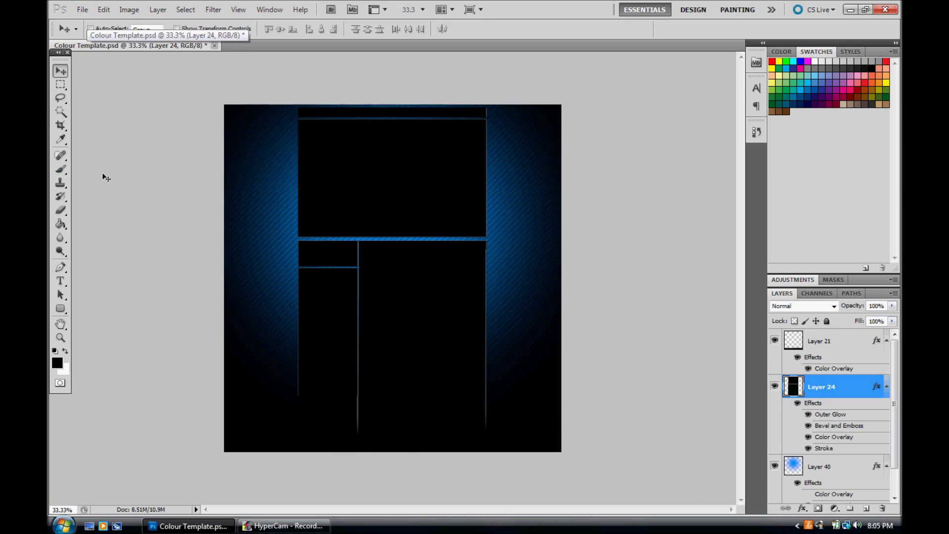
pyautogui.click(130, 10)
pyautogui.moveTo(166, 118)
pyautogui.click(271, 129)
pyautogui.click(60, 338)
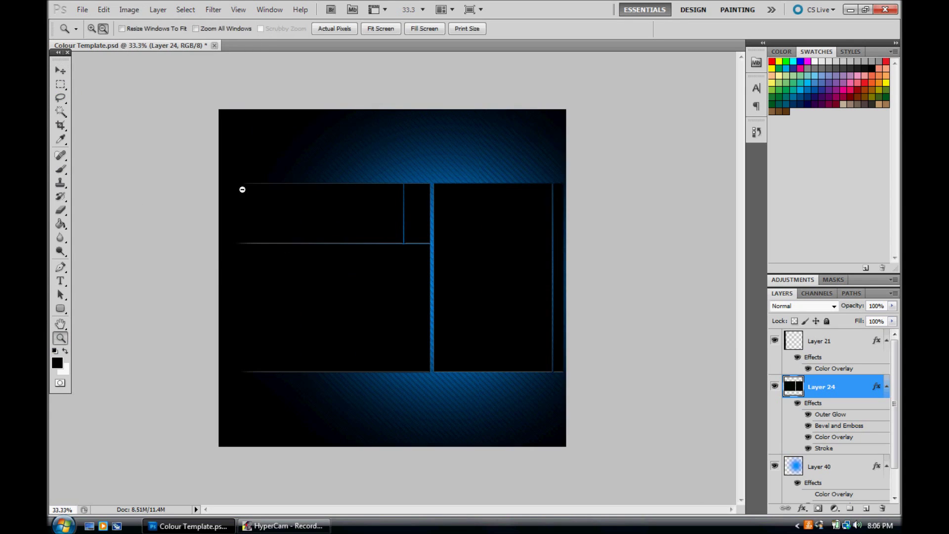
pyautogui.click(92, 28)
pyautogui.click(394, 267)
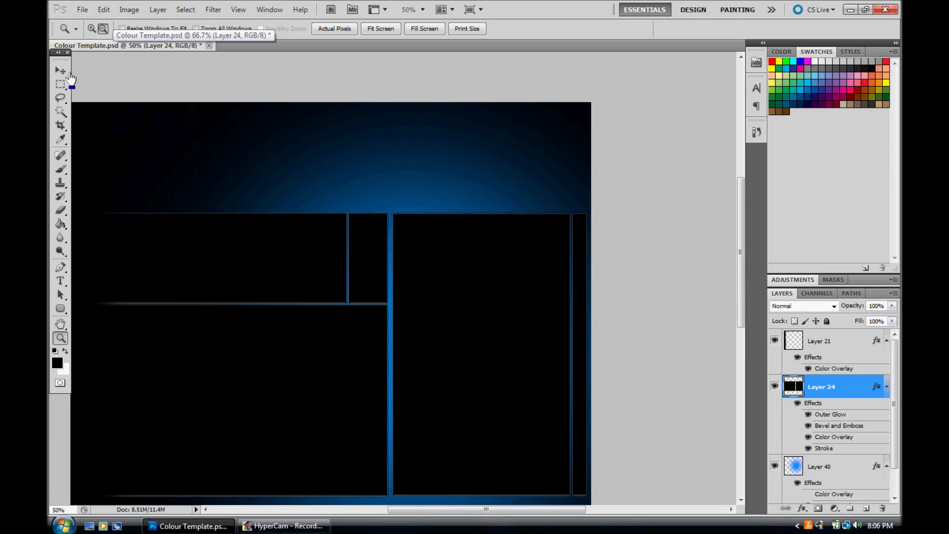
# - Open the image MrszTNC-2.png from the Desktop folder
pyautogui.click(82, 10)
pyautogui.click(94, 33)
pyautogui.moveTo(883, 148); pyautogui.dragTo(878, 250)
pyautogui.click(435, 250)
pyautogui.click(279, 282)
pyautogui.click(862, 369)
# - Add the LINDZMVGS text to the template and scale it down to sit just above the black panels' upper edge
pyautogui.moveTo(603, 319); pyautogui.dragTo(426, 257)
pyautogui.hotkey('ctrl', 't')
pyautogui.moveTo(159, 175); pyautogui.dragTo(341, 191)
pyautogui.press('Return')
# - Shift the hue of the blue glow on Layer 40 by +10
pyautogui.click(820, 490)
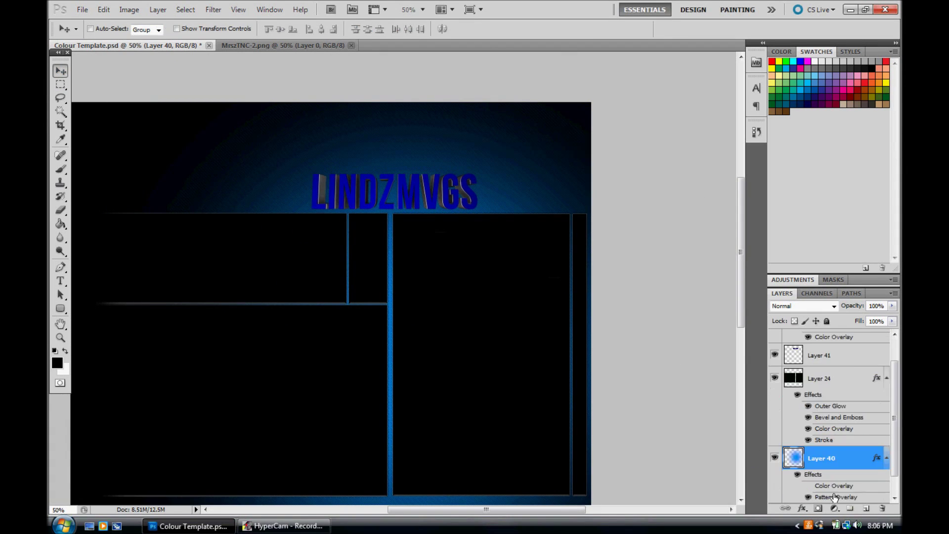
pyautogui.hotkey('ctrl', 'u')
pyautogui.moveTo(695, 306); pyautogui.dragTo(701, 307)
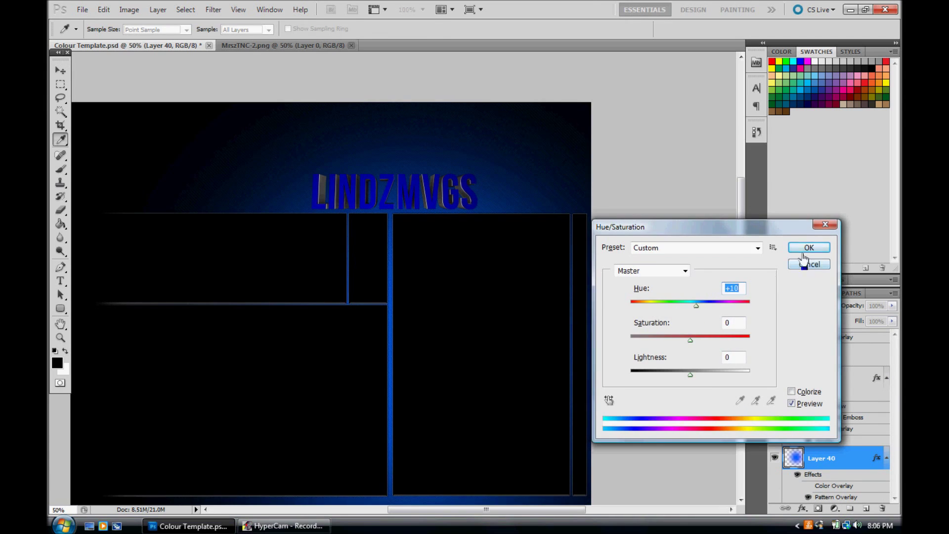
pyautogui.click(803, 252)
# - Add a second copy of the LINDZMVGS text to the template in front of Layer 41
pyautogui.click(828, 357)
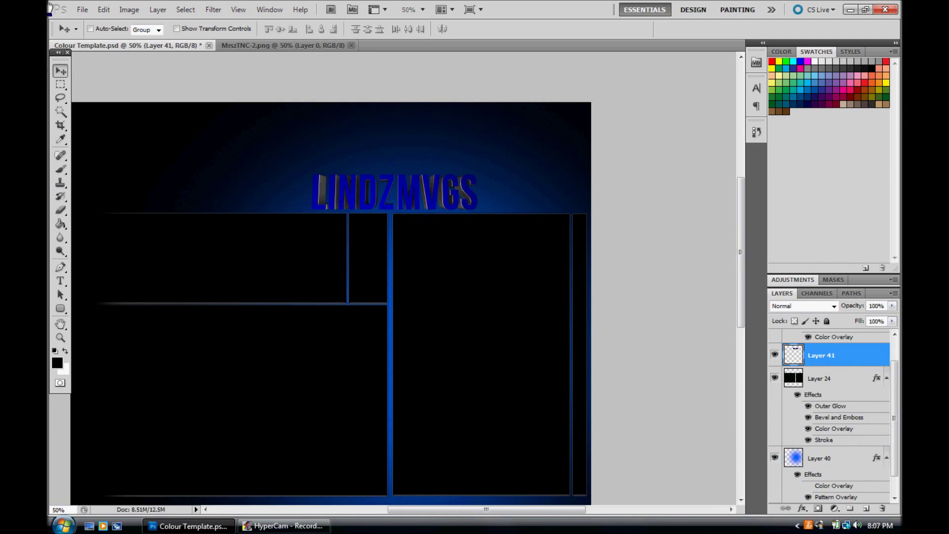
pyautogui.press('z')
pyautogui.click(412, 286)
pyautogui.moveTo(894, 383); pyautogui.dragTo(894, 362)
pyautogui.rightClick(830, 385)
pyautogui.click(265, 49)
pyautogui.press('v')
pyautogui.moveTo(236, 308); pyautogui.dragTo(265, 181)
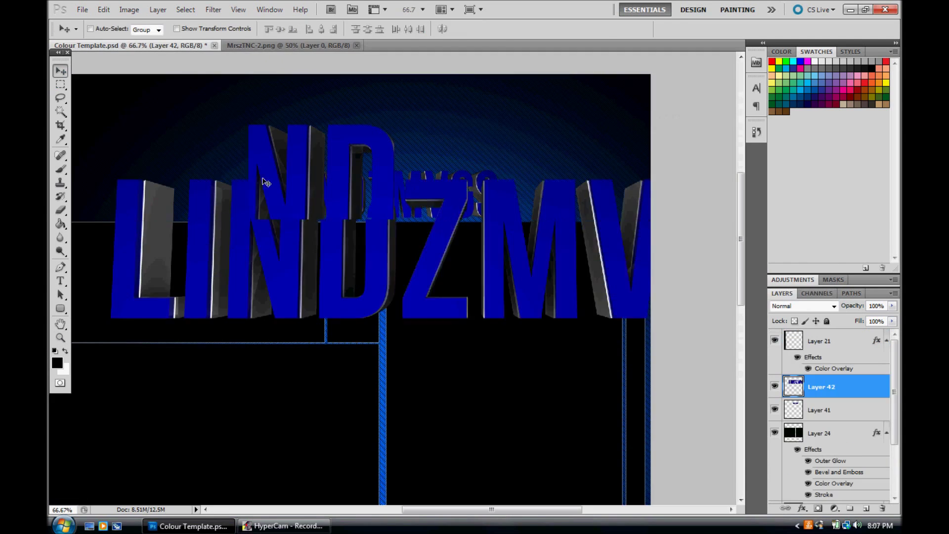
# - Scale the second text copy slightly wider than the first, align it with that text, and send it behind Layer 41
pyautogui.hotkey('ctrl', 't')
pyautogui.moveTo(117, 123); pyautogui.dragTo(432, 189)
pyautogui.moveTo(519, 230); pyautogui.dragTo(286, 185)
pyautogui.moveTo(199, 144); pyautogui.dragTo(230, 175)
pyautogui.moveTo(209, 153); pyautogui.dragTo(231, 164)
pyautogui.moveTo(346, 193); pyautogui.dragTo(377, 190)
pyautogui.hotkey('ctrl', '[')
pyautogui.click(417, 203)
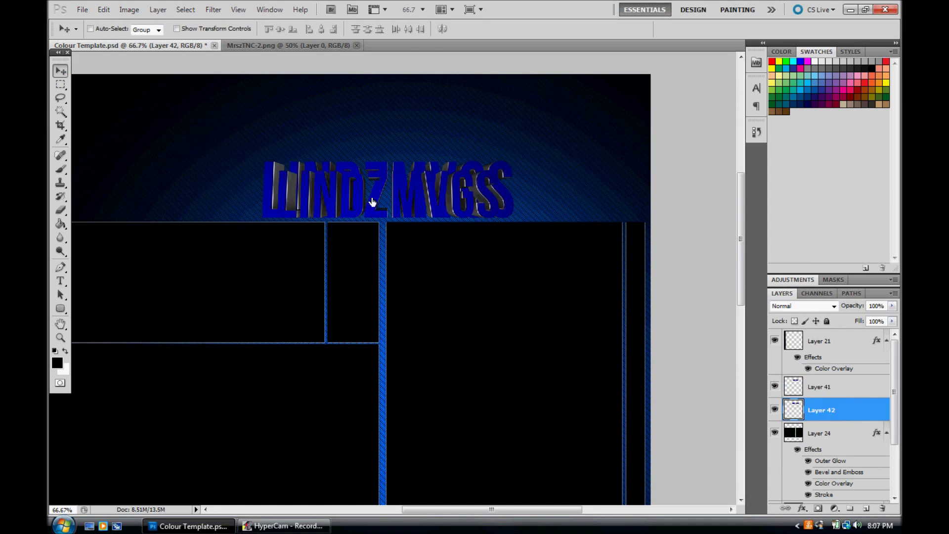
# - Apply a diagonal stripe pattern overlay to the back text on Layer 42 and darken it with Hue/Saturation
pyautogui.hotkey('ctrl', 'u')
pyautogui.press('Escape')
pyautogui.doubleClick(834, 419)
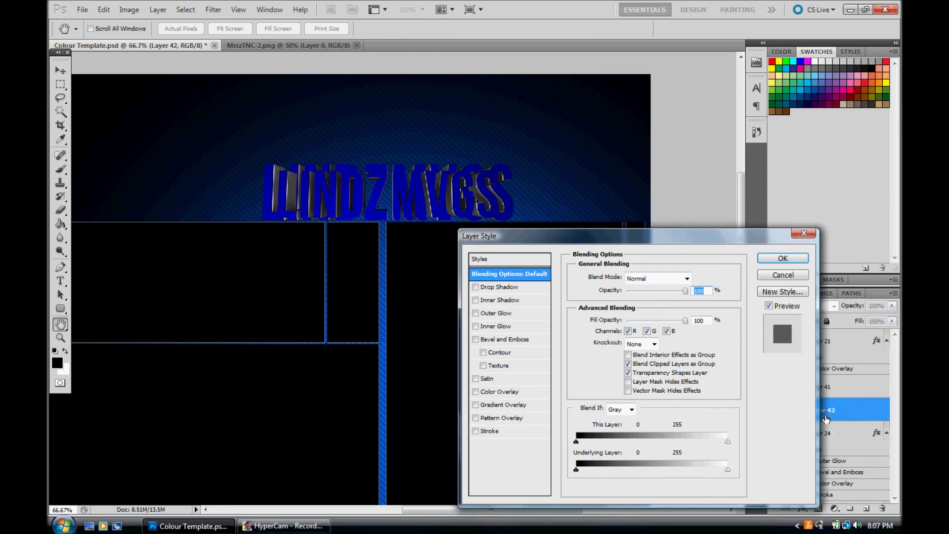
pyautogui.click(476, 418)
pyautogui.click(633, 317)
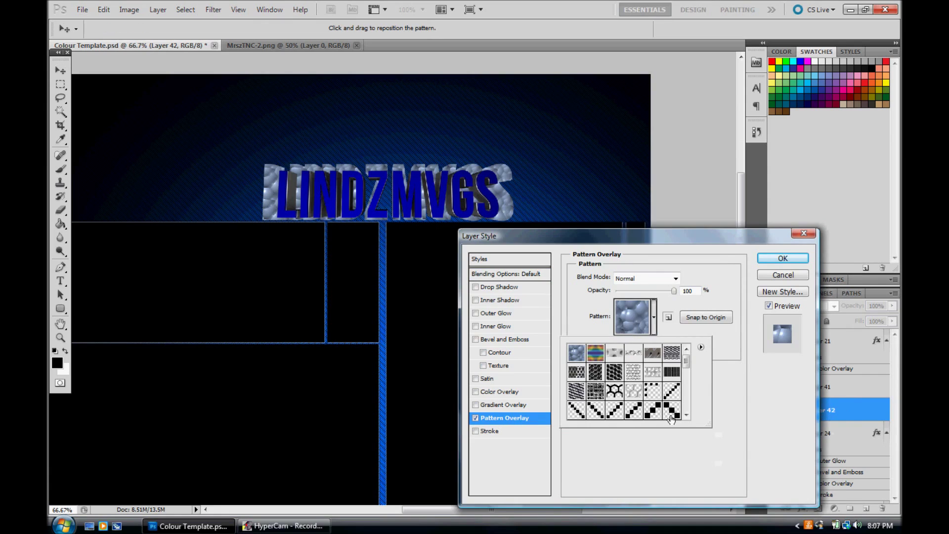
pyautogui.doubleClick(613, 418)
pyautogui.click(782, 258)
pyautogui.hotkey('ctrl', 'u')
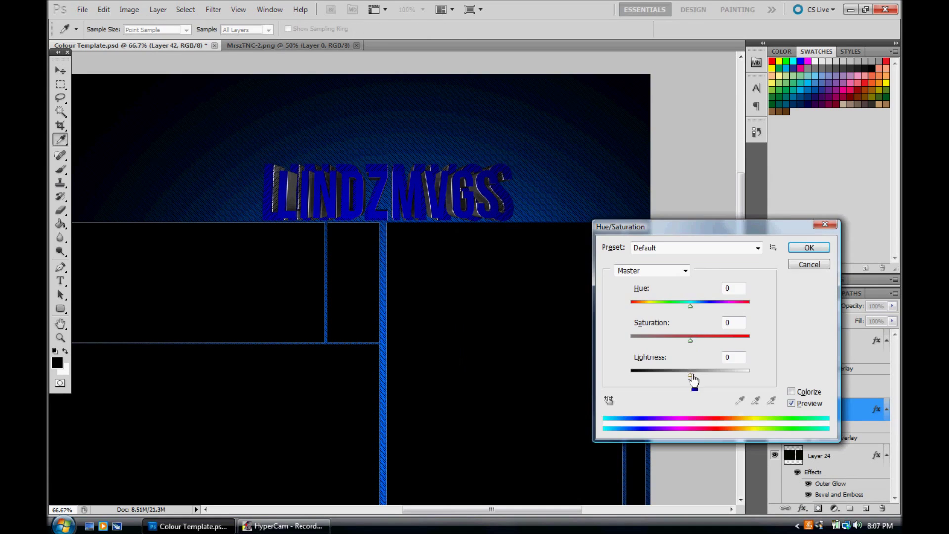
pyautogui.click(808, 248)
# - Rotate the canvas 90° counterclockwise and back again to check the layered text beside the panels
pyautogui.click(129, 9)
pyautogui.moveTo(159, 120)
pyautogui.click(291, 142)
pyautogui.scroll(-3, 292, 151)
pyautogui.moveTo(487, 510); pyautogui.dragTo(458, 514)
pyautogui.click(61, 339)
pyautogui.keyDown('alt'); pyautogui.click(361, 203); pyautogui.keyUp('alt')
pyautogui.keyDown('alt'); pyautogui.click(469, 273); pyautogui.keyUp('alt')
pyautogui.click(129, 9)
pyautogui.moveTo(155, 121)
pyautogui.click(280, 132)
pyautogui.click(149, 83)
pyautogui.click(148, 83)
# - Open light_strokes_v2.png from the Light Strokes folder inside the desktop GFX folder
pyautogui.click(91, 28)
pyautogui.click(460, 257)
pyautogui.click(459, 257)
pyautogui.click(434, 241)
pyautogui.click(434, 242)
pyautogui.click(434, 242)
pyautogui.hotkey('ctrl', 'o')
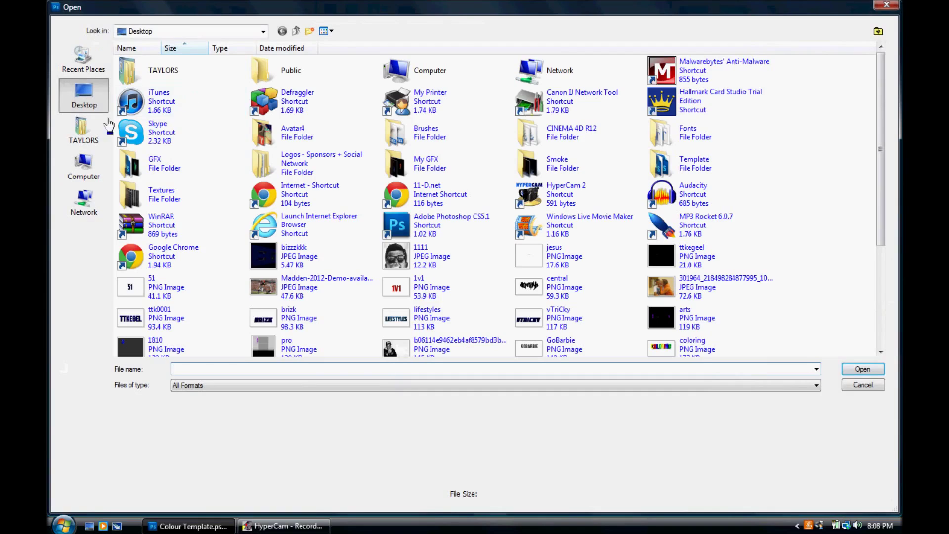
pyautogui.doubleClick(163, 160)
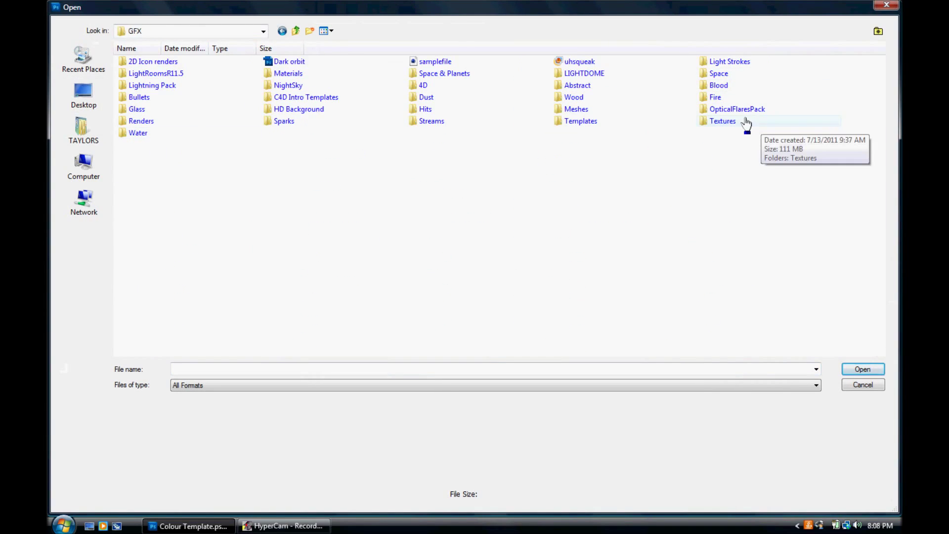
pyautogui.doubleClick(726, 61)
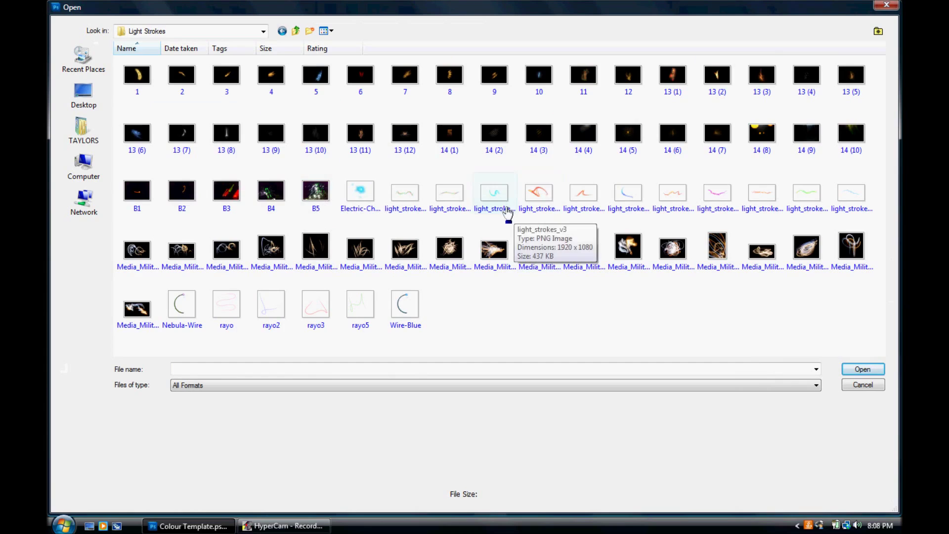
pyautogui.click(449, 198)
pyautogui.click(860, 372)
# - Place the light stroke in the template, scaled to span the LINDZMVGS text, and bring it in front of Layer 41
pyautogui.click(61, 72)
pyautogui.moveTo(311, 267)
pyautogui.mouseDown()
pyautogui.moveTo(150, 72)
pyautogui.moveTo(278, 182)
pyautogui.moveTo(608, 205)
pyautogui.mouseUp()
pyautogui.hotkey('ctrl', 't')
pyautogui.moveTo(178, 102); pyautogui.dragTo(630, 248)
pyautogui.moveTo(663, 277); pyautogui.dragTo(217, 138)
pyautogui.moveTo(184, 107); pyautogui.dragTo(525, 180)
pyautogui.moveTo(602, 193); pyautogui.dragTo(271, 159)
pyautogui.moveTo(194, 145)
pyautogui.mouseDown()
pyautogui.moveTo(191, 122)
pyautogui.moveTo(193, 129)
pyautogui.moveTo(163, 96)
pyautogui.moveTo(145, 98)
pyautogui.mouseUp()
pyautogui.moveTo(346, 158); pyautogui.dragTo(415, 188)
pyautogui.press('Return')
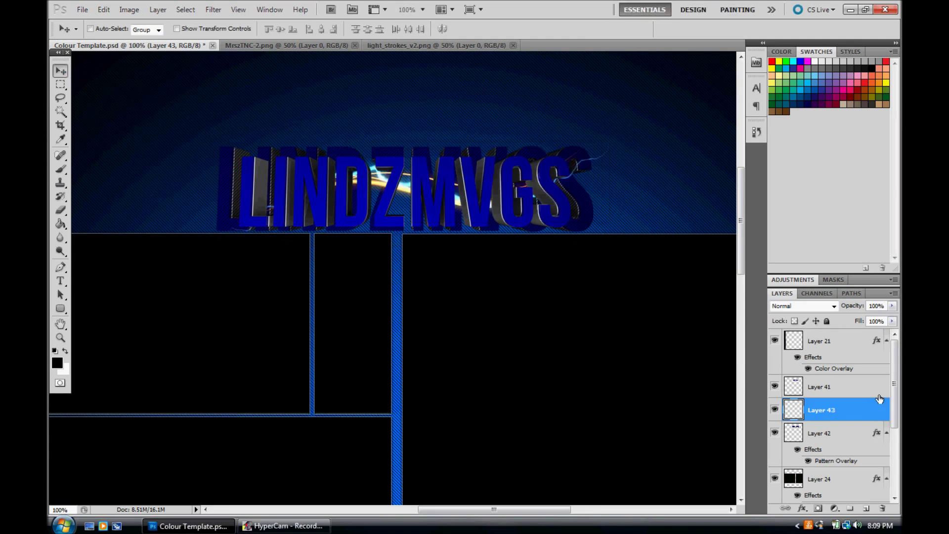
pyautogui.hotkey('ctrl', ']')
# - Erase the light streaks across the letter I with the 11 px Eraser and undo the last erasing stroke
pyautogui.click(60, 337)
pyautogui.click(257, 239)
pyautogui.scroll(1, 243, 252)
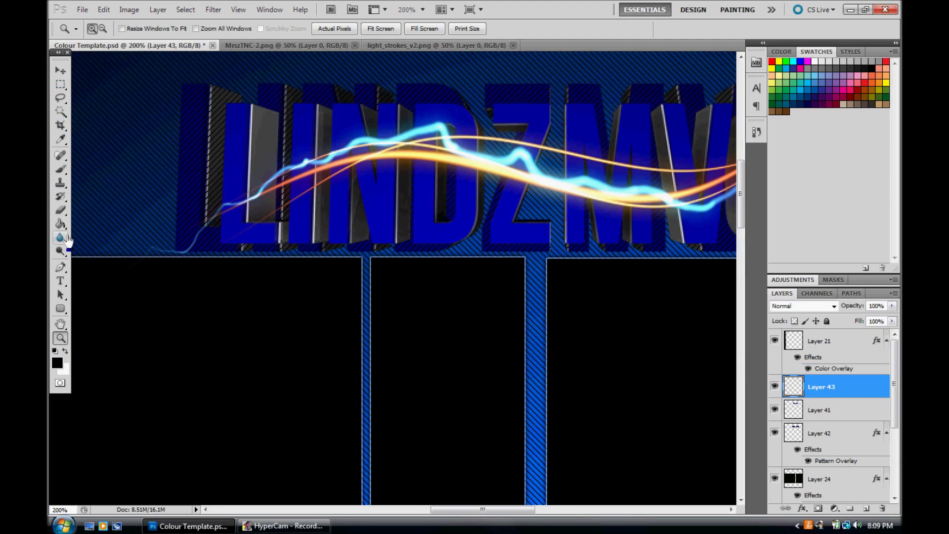
pyautogui.click(60, 210)
pyautogui.click(107, 29)
pyautogui.click(293, 223)
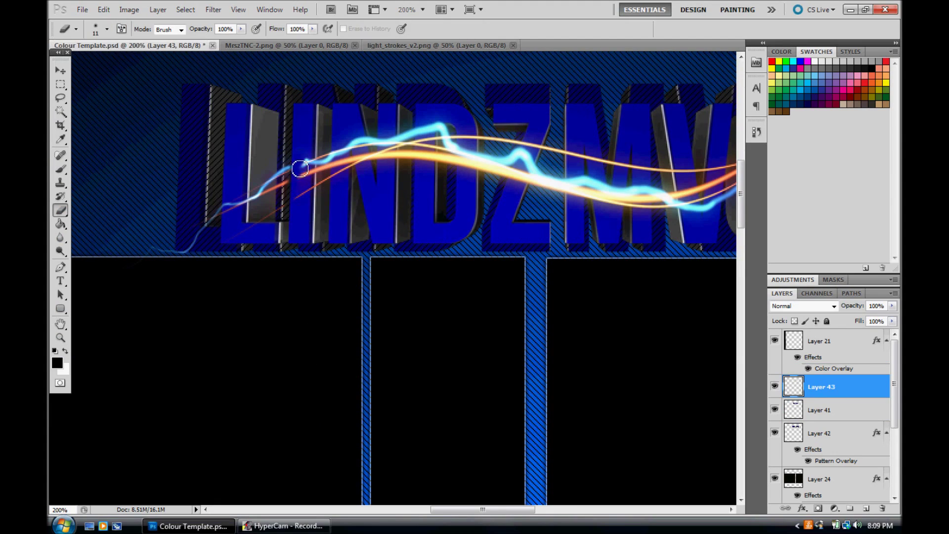
pyautogui.click(103, 9)
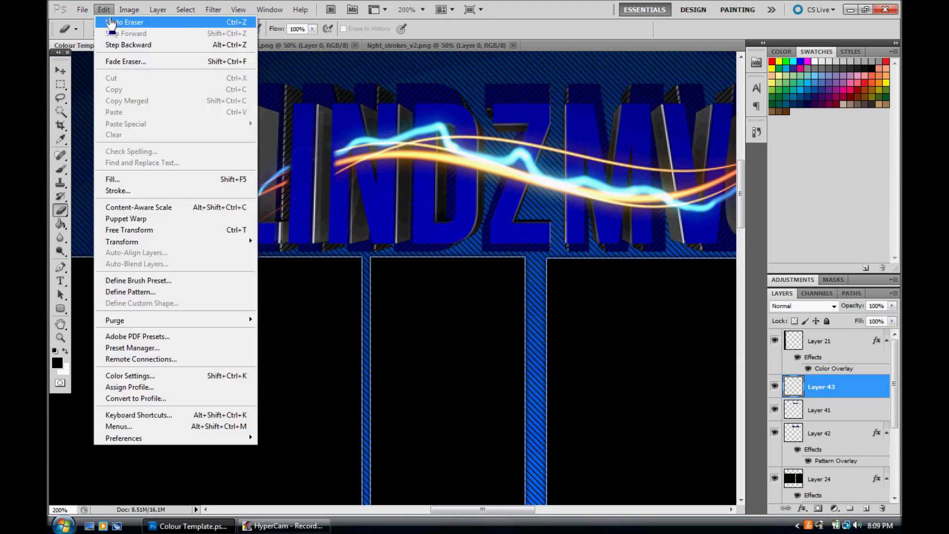
pyautogui.click(124, 20)
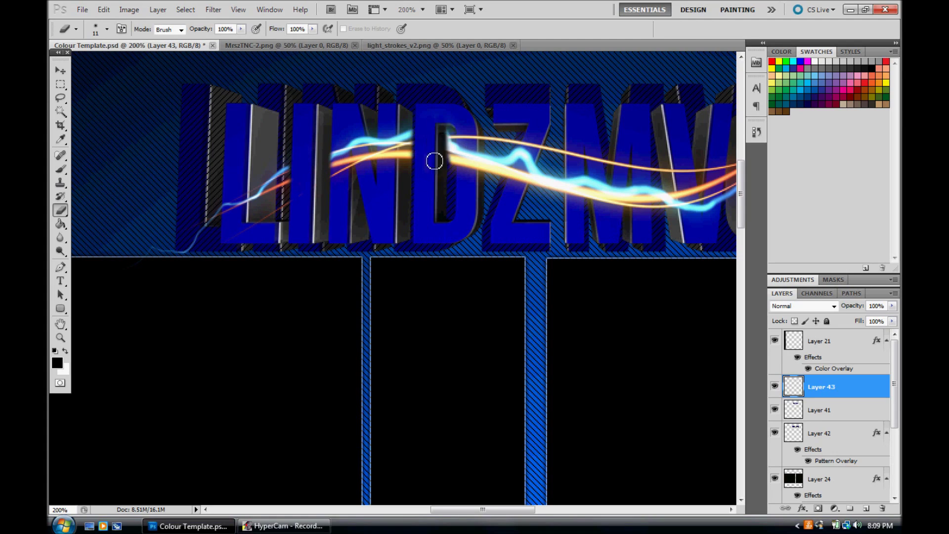
# - Erase parts of the light streaks over the D, M and G so they weave behind the letters
pyautogui.scroll(1, 458, 274)
pyautogui.click(103, 10)
pyautogui.click(108, 21)
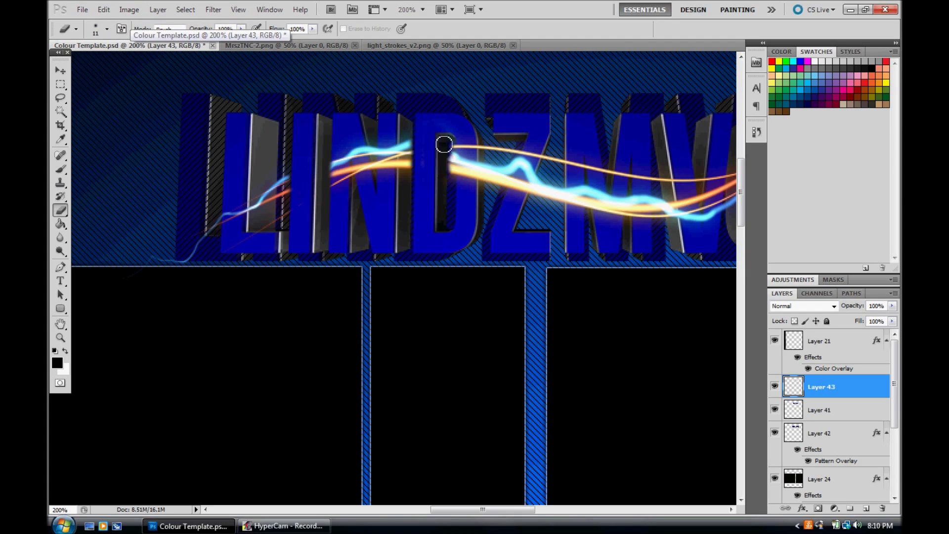
pyautogui.hscroll(5, 460, 257)
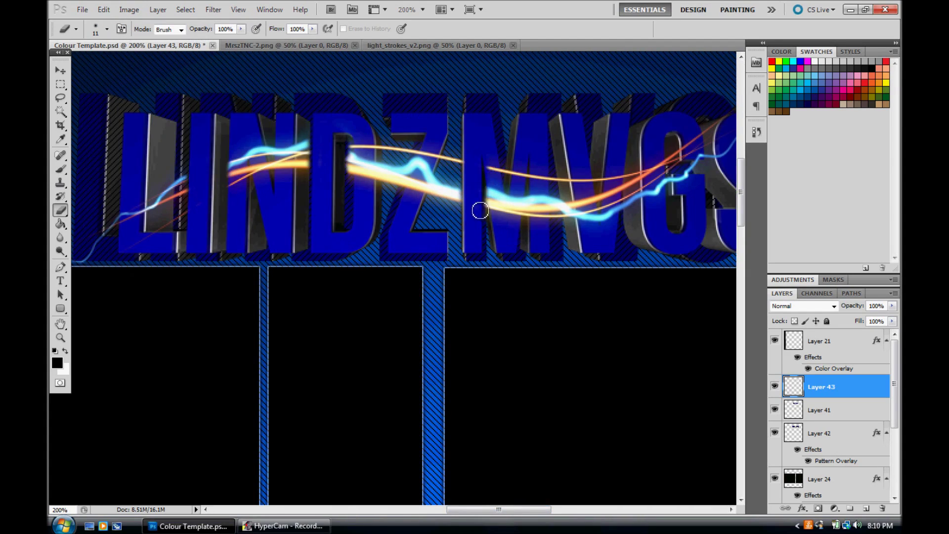
pyautogui.moveTo(485, 510); pyautogui.dragTo(499, 510)
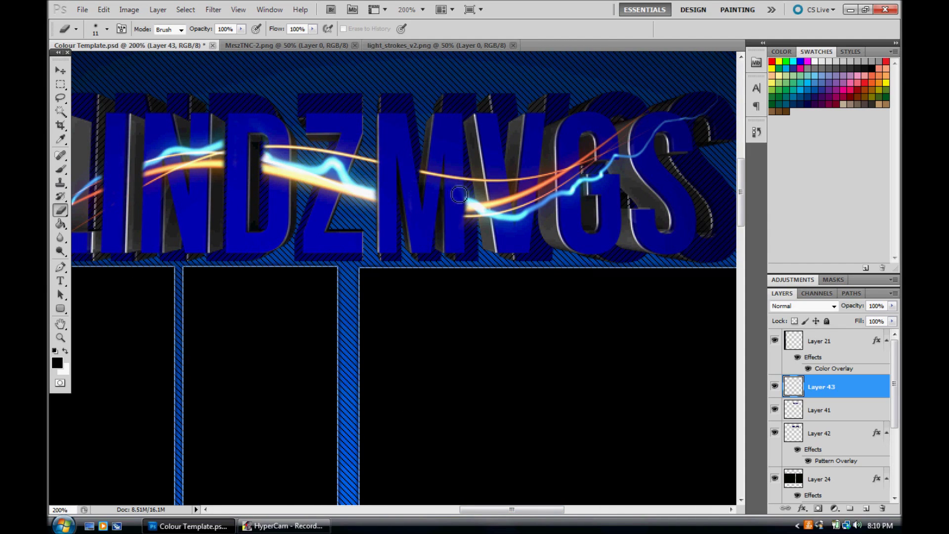
pyautogui.moveTo(481, 512); pyautogui.dragTo(501, 512)
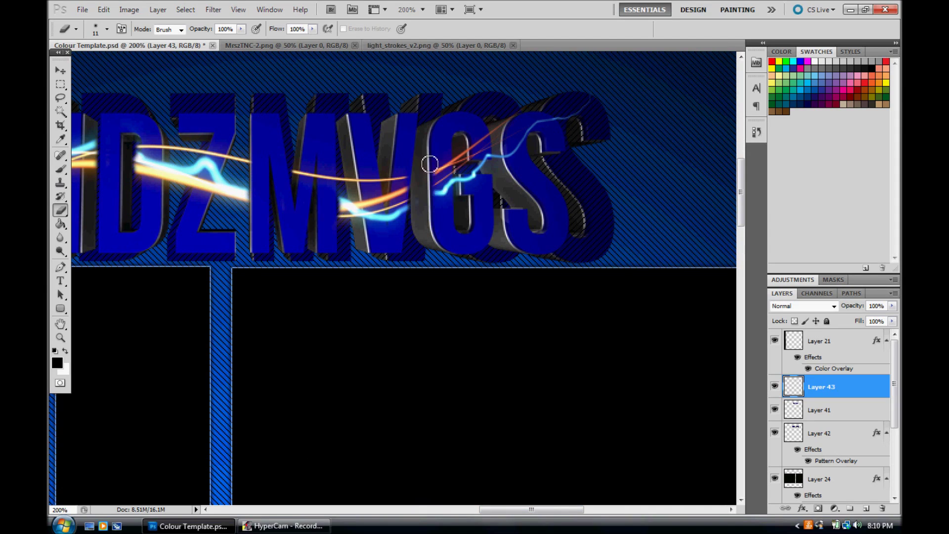
# - Rotate the canvas 90° counterclockwise back to its upright orientation
pyautogui.click(61, 338)
pyautogui.click(104, 29)
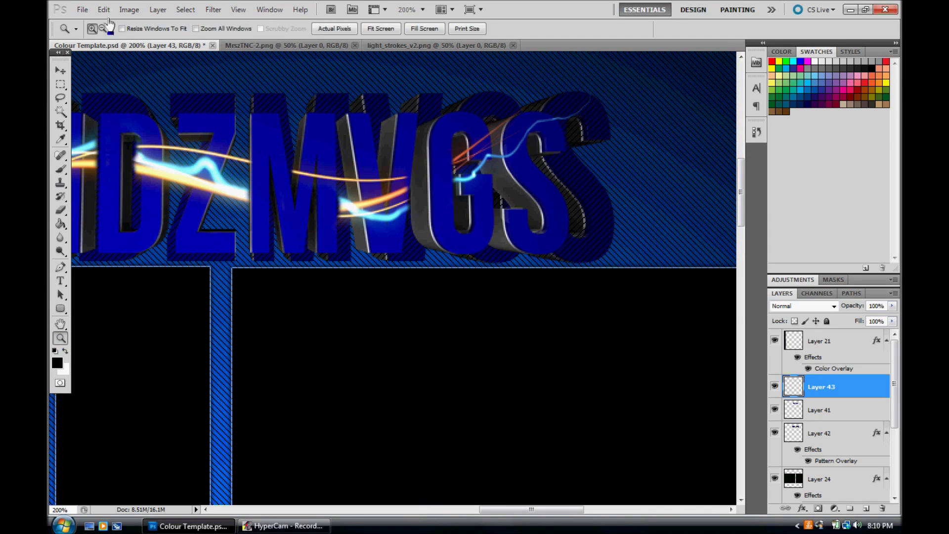
pyautogui.click(133, 94)
pyautogui.click(271, 199)
pyautogui.click(275, 257)
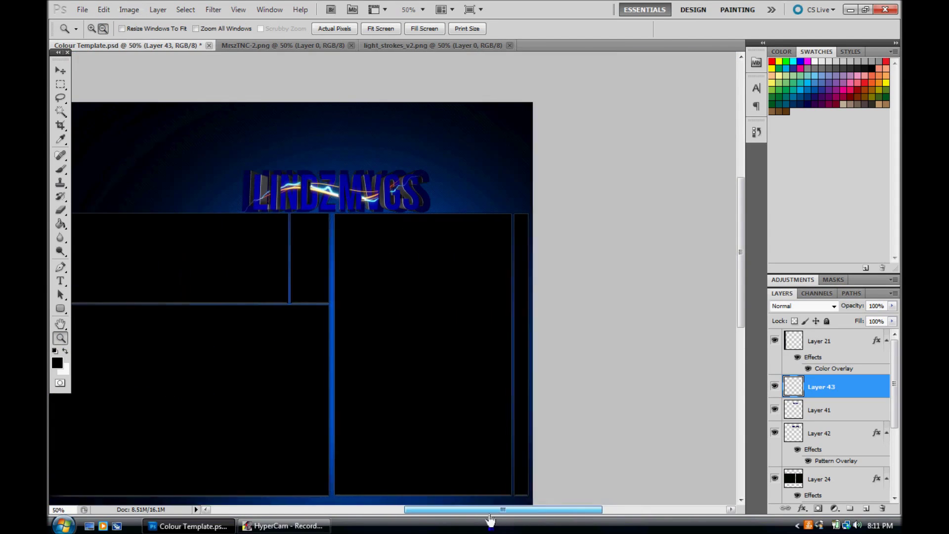
pyautogui.click(129, 10)
pyautogui.moveTo(169, 121)
pyautogui.click(329, 136)
# - Duplicate Layers 43, 41 and 42 together and move the copied text across to the panels' right edge
pyautogui.keyDown('shift'); pyautogui.click(825, 429); pyautogui.keyUp('shift')
pyautogui.hotkey('ctrl', 'alt', 'j')
pyautogui.click(576, 159)
pyautogui.click(60, 70)
pyautogui.moveTo(124, 249); pyautogui.dragTo(407, 259)
# - Rotate the copied text 180° and position it just outside the right edge of the black panels
pyautogui.hotkey('ctrl', 't')
pyautogui.moveTo(457, 283); pyautogui.dragTo(290, 328)
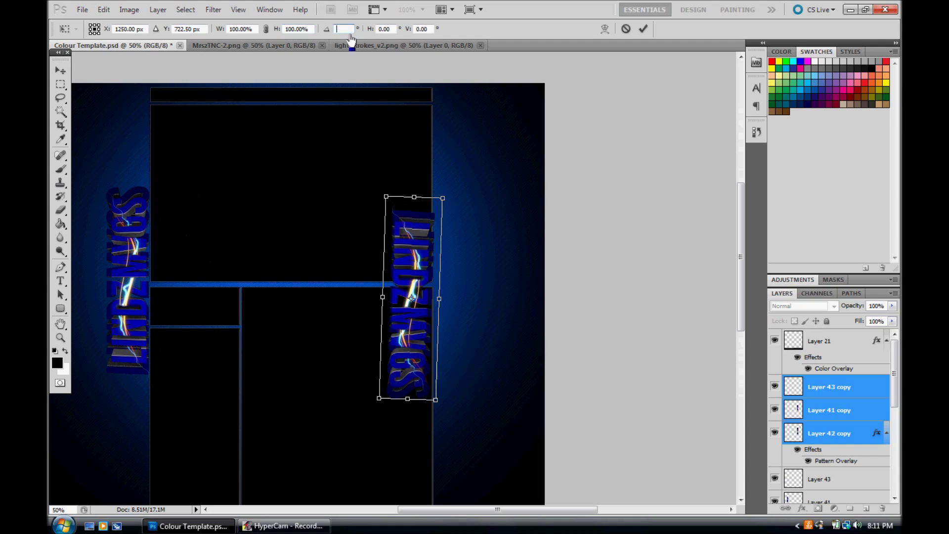
pyautogui.write('180')
pyautogui.click(61, 70)
pyautogui.click(414, 202)
pyautogui.moveTo(413, 299); pyautogui.dragTo(457, 311)
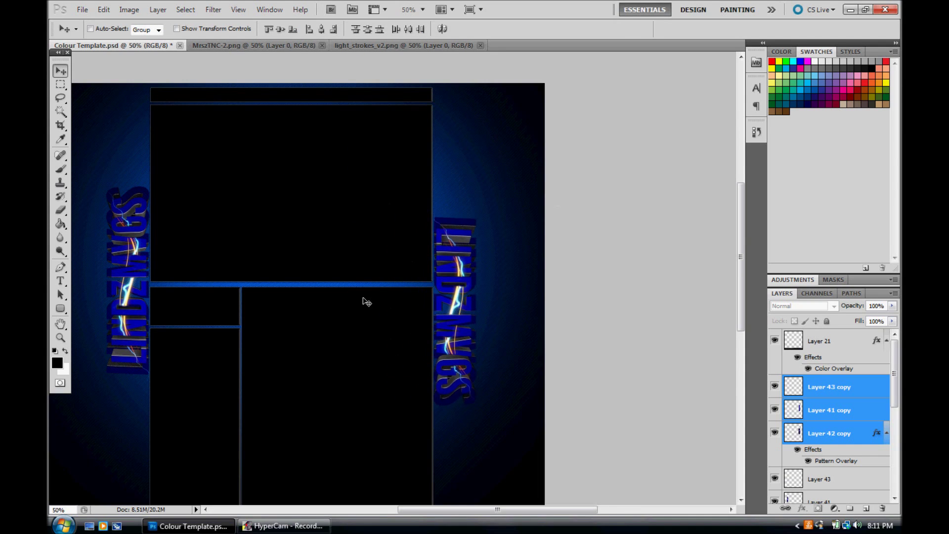
# - Nudge the right-hand text up in large steps to line it up with the left-hand text
pyautogui.hotkey('shift', 'Up')
pyautogui.hotkey('shift', 'Up')
pyautogui.hotkey('shift', 'Up')
pyautogui.hotkey('shift', 'Up')
pyautogui.hotkey('shift', 'Up')
pyautogui.hotkey('shift', 'Up')
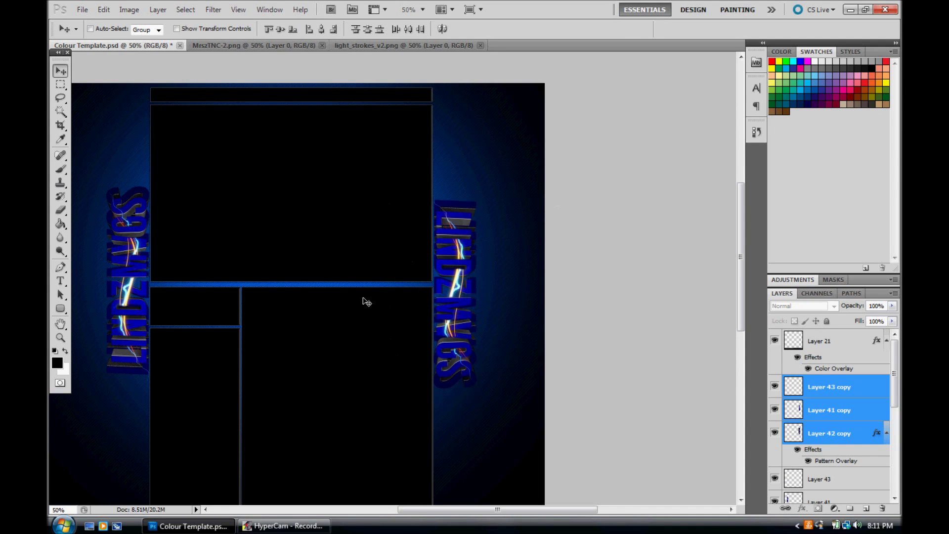
pyautogui.hotkey('shift', 'Up')
pyautogui.scroll(-3, 332, 419)
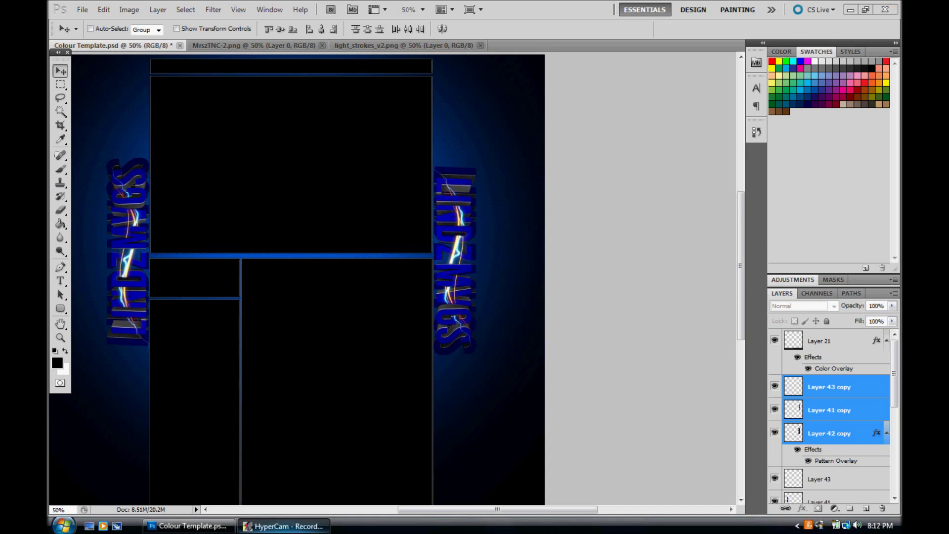
# - Close the MrszTNC-2.png and light_strokes_v2.png images and open LindzMVGS.png from the desktop
pyautogui.click(323, 45)
pyautogui.click(82, 10)
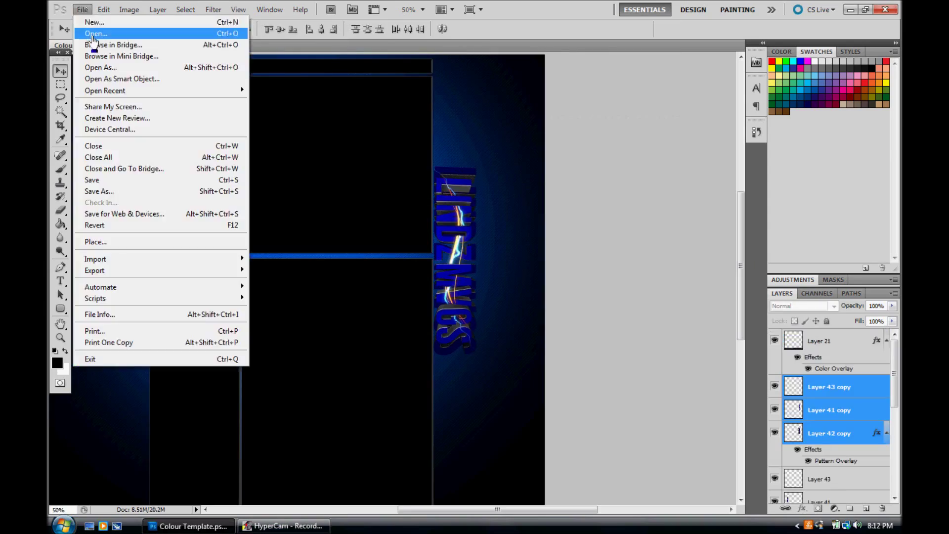
pyautogui.click(94, 31)
pyautogui.click(84, 94)
pyautogui.scroll(-5, 887, 296)
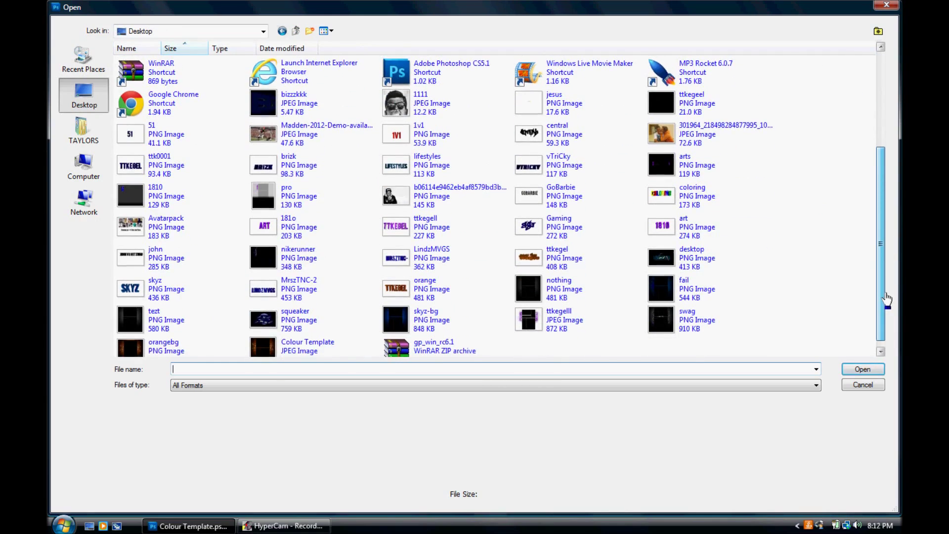
pyautogui.doubleClick(435, 262)
# - Copy the MRSZTNC 3D text into Colour Template.psd, shrink it to a small label and place it on the horizontal blue divider
pyautogui.moveTo(289, 284); pyautogui.dragTo(324, 248)
pyautogui.hotkey('ctrl', 't')
pyautogui.moveTo(699, 205); pyautogui.dragTo(271, 296)
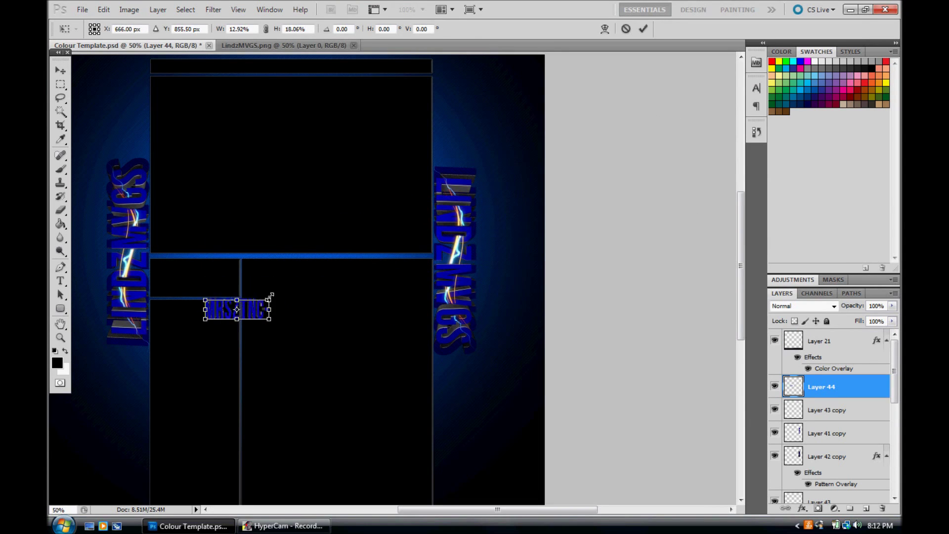
pyautogui.press('Return')
pyautogui.hotkey('ctrl', 't')
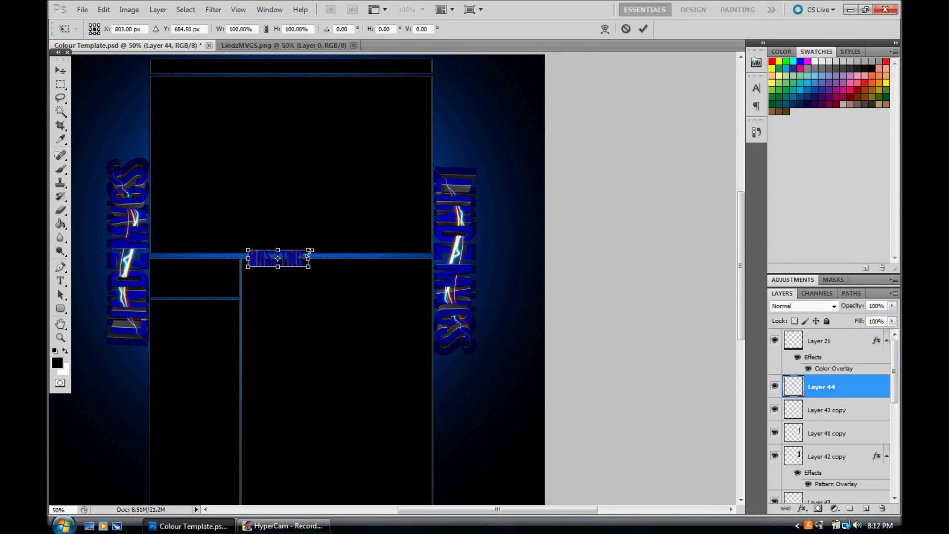
pyautogui.press('v')
pyautogui.click(395, 204)
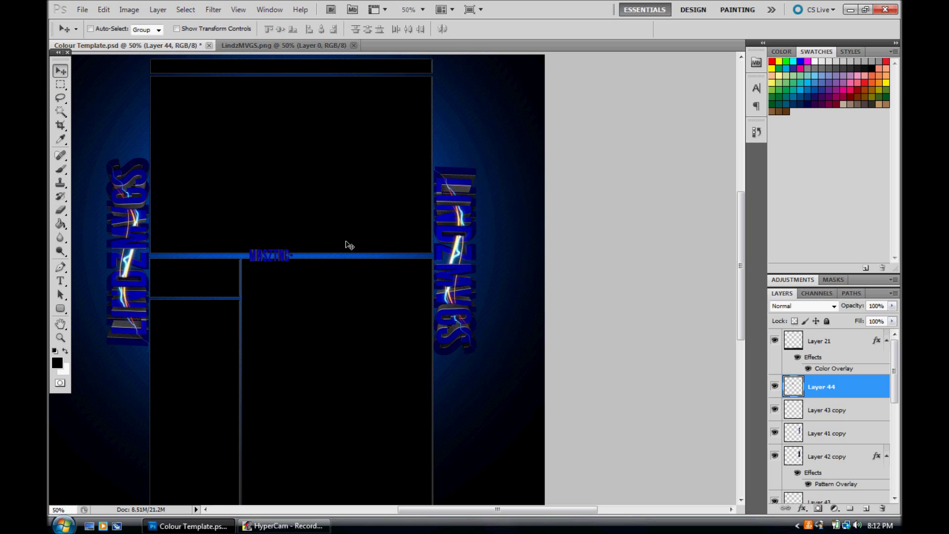
# - Try shifting Layer 41 copy slightly sideways, and undo the move
pyautogui.click(827, 456)
pyautogui.click(831, 433)
pyautogui.moveTo(554, 312); pyautogui.dragTo(578, 313)
pyautogui.click(104, 9)
pyautogui.click(111, 24)
pyautogui.doubleClick(855, 433)
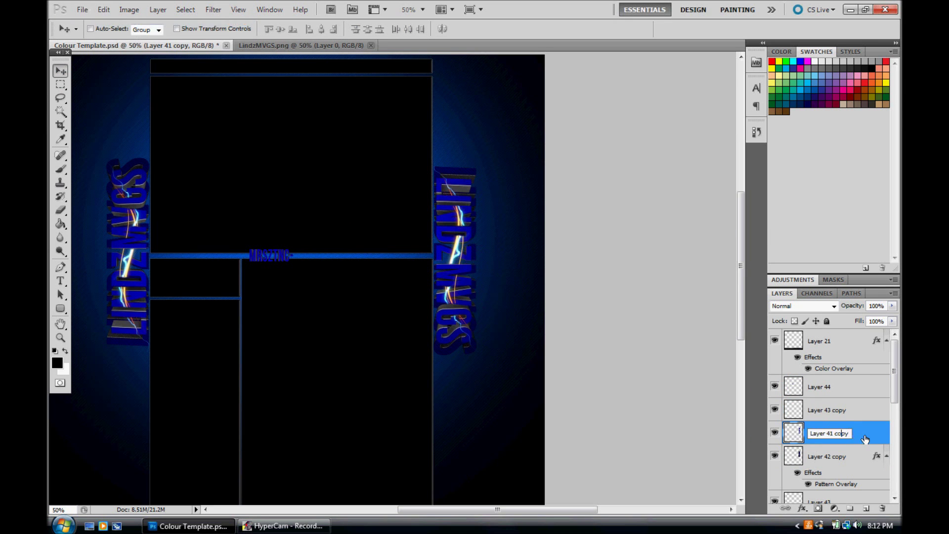
pyautogui.doubleClick(863, 436)
pyautogui.click(497, 407)
pyautogui.click(666, 305)
pyautogui.click(613, 274)
pyautogui.moveTo(566, 222); pyautogui.dragTo(650, 188)
pyautogui.click(564, 353)
pyautogui.write('80')
pyautogui.press('BackSpace')
pyautogui.press('BackSpace')
pyautogui.write('90')
pyautogui.moveTo(604, 186); pyautogui.dragTo(604, 331)
pyautogui.click(771, 347)
pyautogui.moveTo(683, 239); pyautogui.dragTo(643, 158)
pyautogui.click(644, 221)
pyautogui.doubleClick(611, 290)
pyautogui.click(673, 222)
pyautogui.moveTo(605, 158); pyautogui.dragTo(663, 195)
pyautogui.click(714, 259)
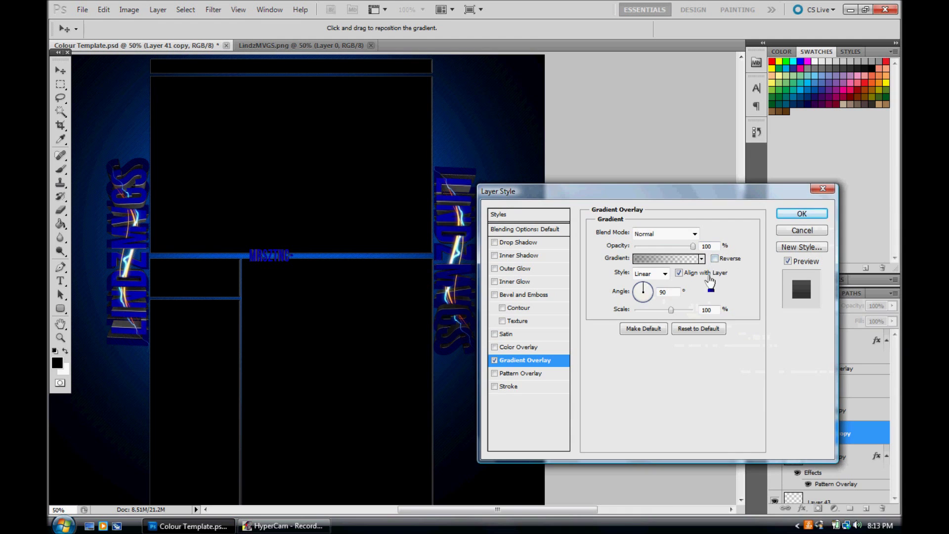
pyautogui.click(495, 360)
pyautogui.click(495, 386)
pyautogui.press('Escape')
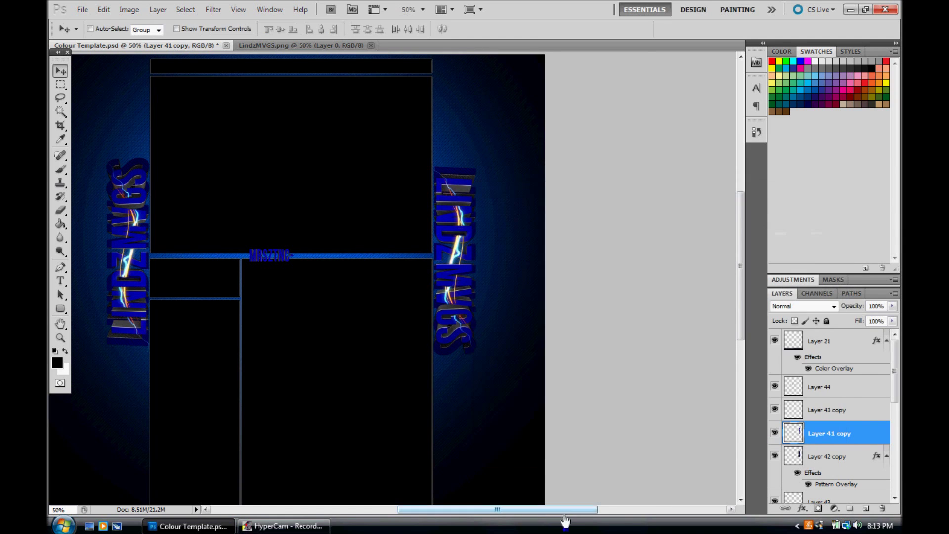
# - Examine the small MRSZTNC text on the horizontal blue divider at 300% zoom
pyautogui.moveTo(564, 509); pyautogui.dragTo(534, 509)
pyautogui.scroll(-1, 512, 416)
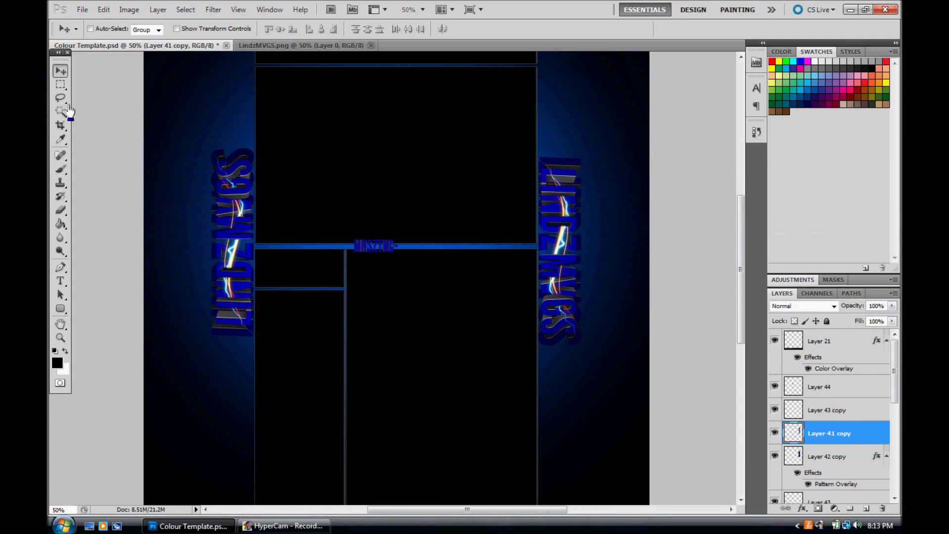
pyautogui.click(60, 337)
pyautogui.click(95, 29)
pyautogui.click(299, 233)
pyautogui.click(363, 258)
pyautogui.click(406, 277)
pyautogui.click(428, 284)
# - Open the lens flare image Flare 1.png
pyautogui.click(82, 9)
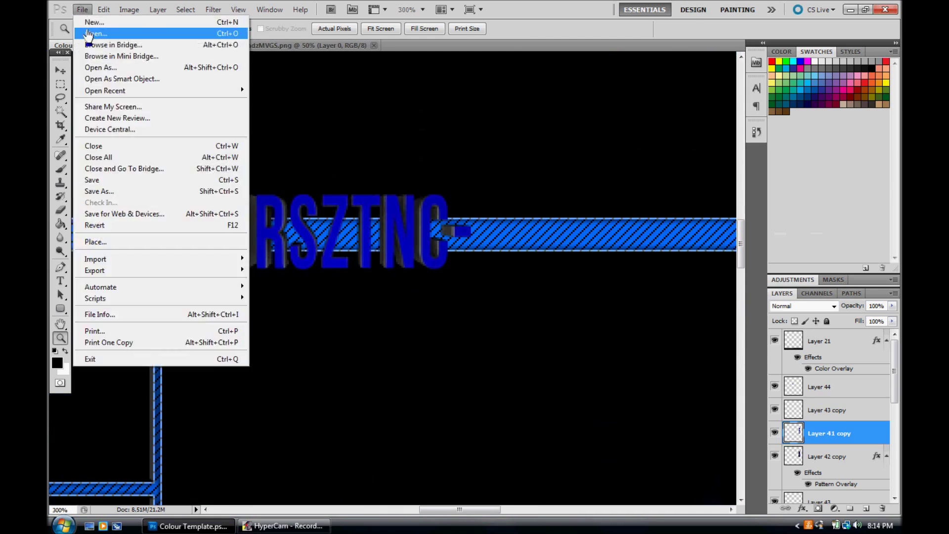
pyautogui.click(95, 33)
pyautogui.doubleClick(161, 163)
pyautogui.doubleClick(732, 109)
pyautogui.click(229, 312)
pyautogui.click(850, 371)
# - Copy the flare into Colour Template.psd as a layer and set its blend mode to Screen
pyautogui.click(59, 71)
pyautogui.moveTo(207, 207); pyautogui.dragTo(249, 158)
pyautogui.click(803, 306)
pyautogui.click(791, 101)
# - Start scaling down the flare layer and enlarge the Colour Template.psd window to fill the screen
pyautogui.moveTo(329, 272); pyautogui.dragTo(635, 447)
pyautogui.hotkey('ctrl', 't')
pyautogui.moveTo(502, 333); pyautogui.dragTo(548, 396)
pyautogui.moveTo(618, 444); pyautogui.dragTo(254, 148)
pyautogui.moveTo(134, 46); pyautogui.dragTo(254, 206)
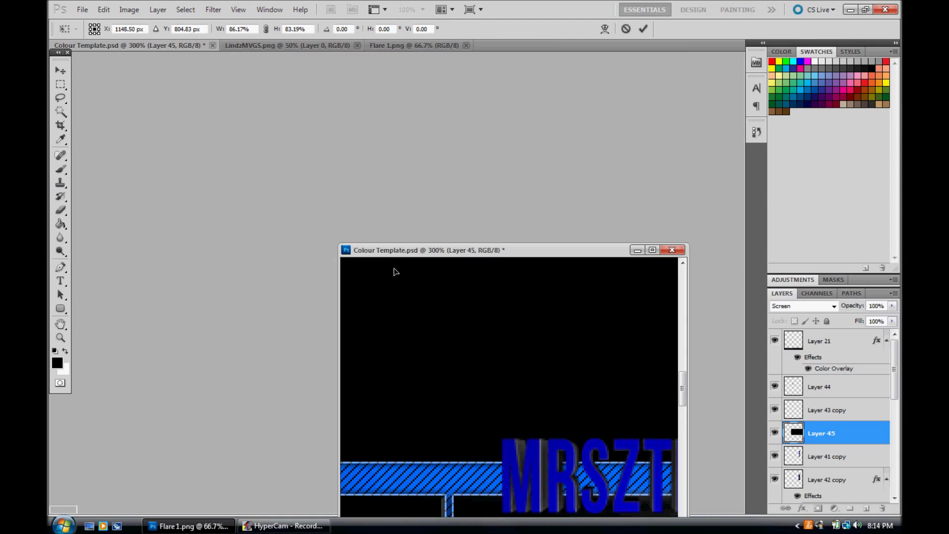
pyautogui.click(653, 252)
pyautogui.moveTo(525, 274); pyautogui.dragTo(694, 412)
pyautogui.moveTo(179, 68); pyautogui.dragTo(681, 415)
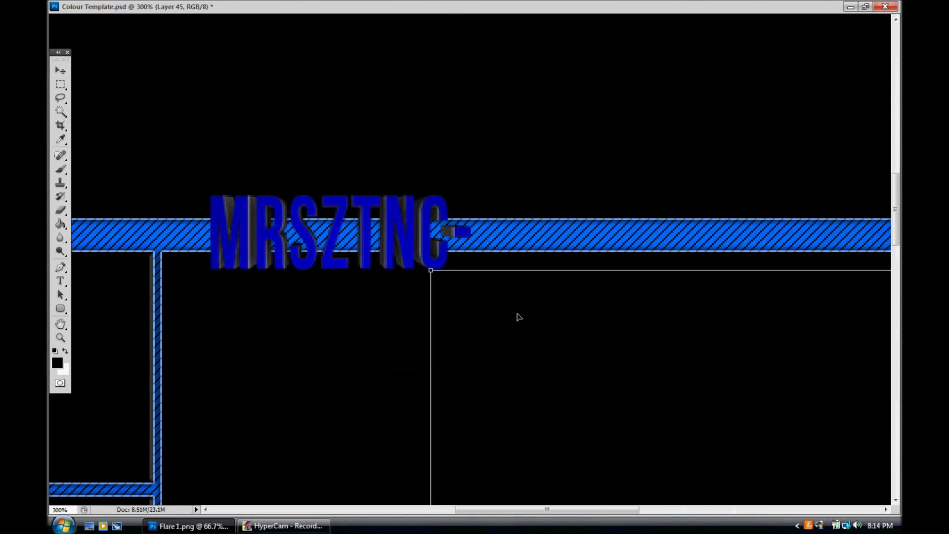
# - Shrink the flare to a small glint and apply it just above the middle of the MRSZTNC text
pyautogui.moveTo(767, 462); pyautogui.dragTo(250, 170)
pyautogui.moveTo(163, 123); pyautogui.dragTo(663, 378)
pyautogui.moveTo(735, 430); pyautogui.dragTo(263, 172)
pyautogui.moveTo(191, 120); pyautogui.dragTo(263, 195)
pyautogui.moveTo(623, 173); pyautogui.dragTo(442, 183)
pyautogui.moveTo(385, 210); pyautogui.dragTo(432, 175)
pyautogui.press('z')
pyautogui.press('Return')
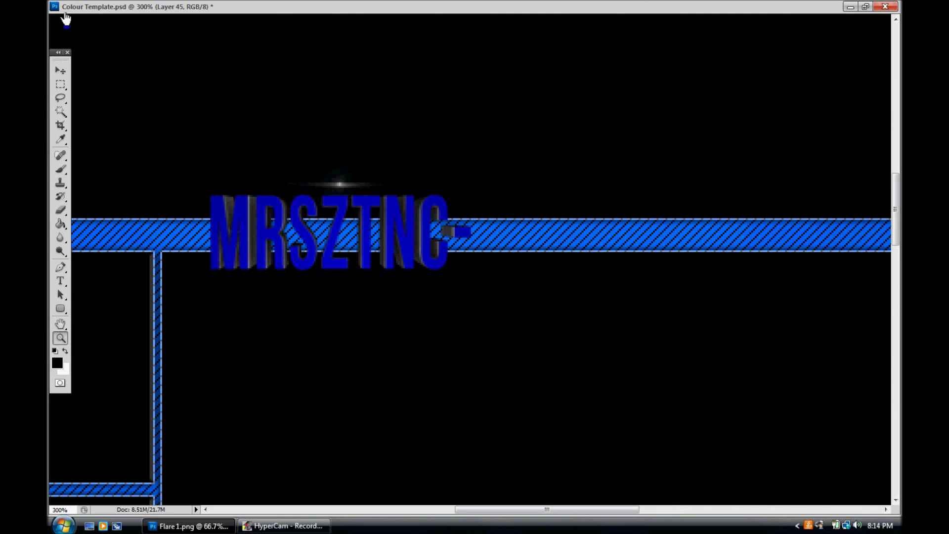
# - Return the template to a floating window and move the flare's Layer 45 above Layer 44 in the layer order
pyautogui.click(865, 6)
pyautogui.moveTo(621, 260); pyautogui.dragTo(403, 148)
pyautogui.click(464, 134)
pyautogui.click(453, 203)
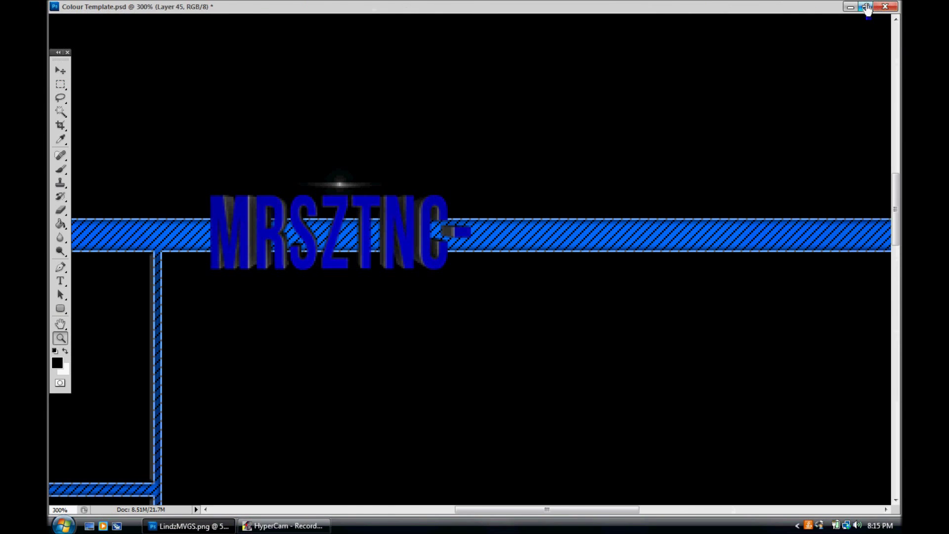
pyautogui.click(865, 9)
pyautogui.moveTo(841, 433); pyautogui.dragTo(837, 398)
pyautogui.moveTo(832, 410); pyautogui.dragTo(829, 380)
# - Move the flare onto the upper edge of the M in MRSZTNC and check the whole design at 25% zoom
pyautogui.press('v')
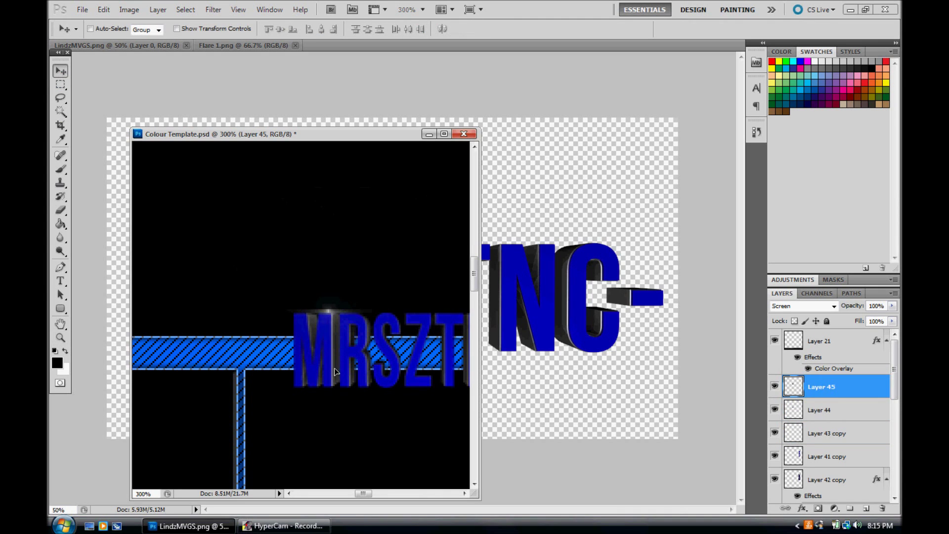
pyautogui.click(444, 134)
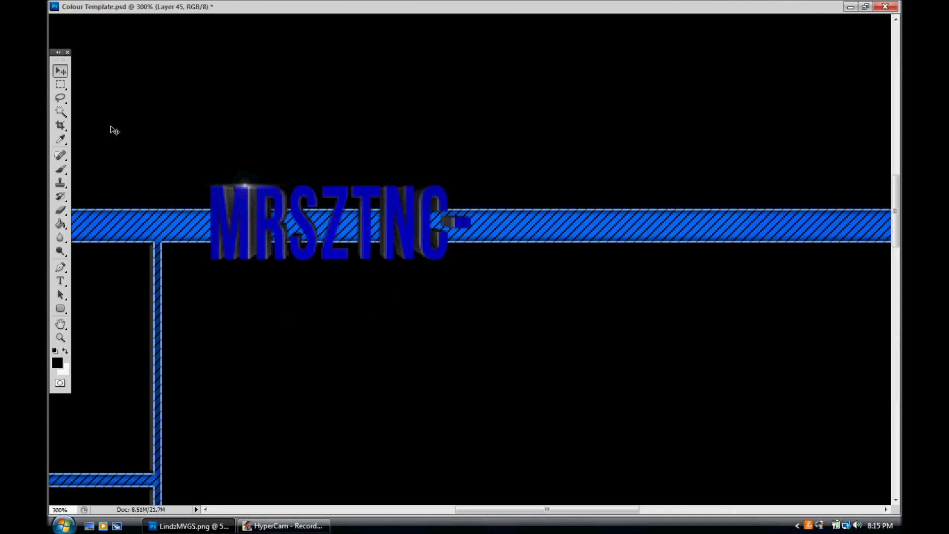
pyautogui.click(866, 6)
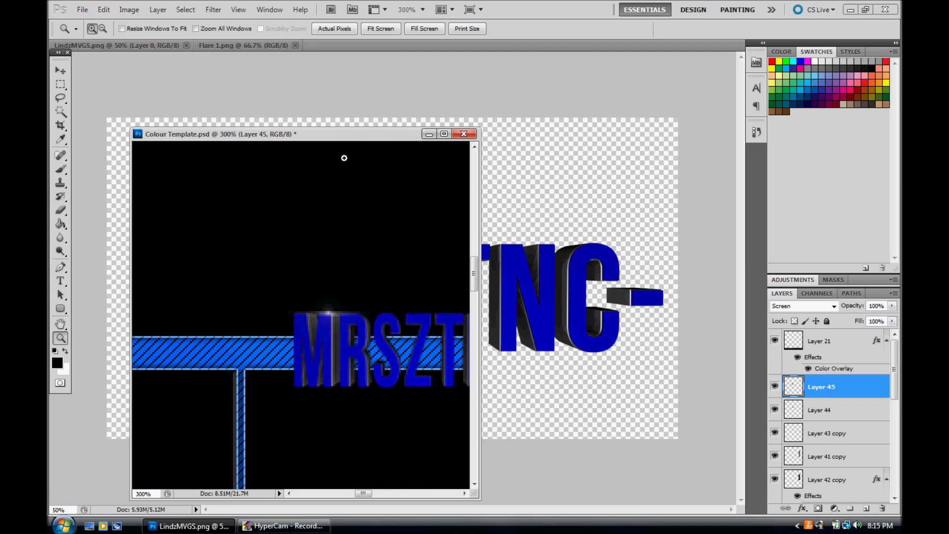
pyautogui.scroll(-6, 307, 261)
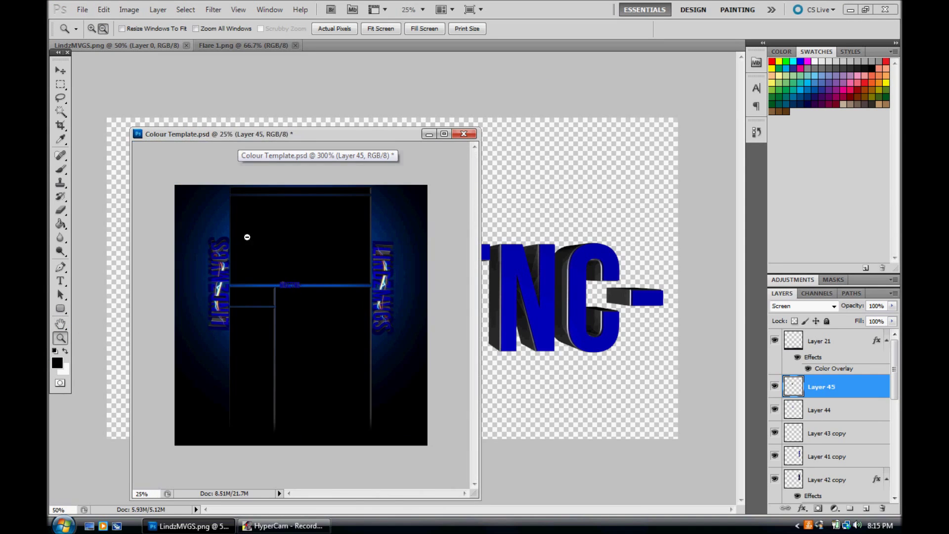
# - Export the design for web as a PNG-24 image named number-1 on the desktop
pyautogui.click(84, 10)
pyautogui.click(147, 214)
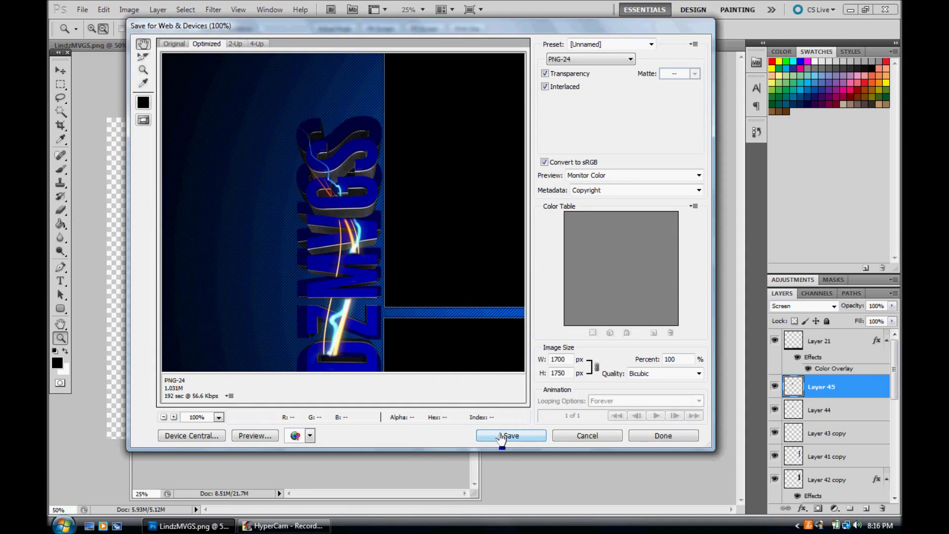
pyautogui.click(509, 436)
pyautogui.write('number')
pyautogui.click(871, 450)
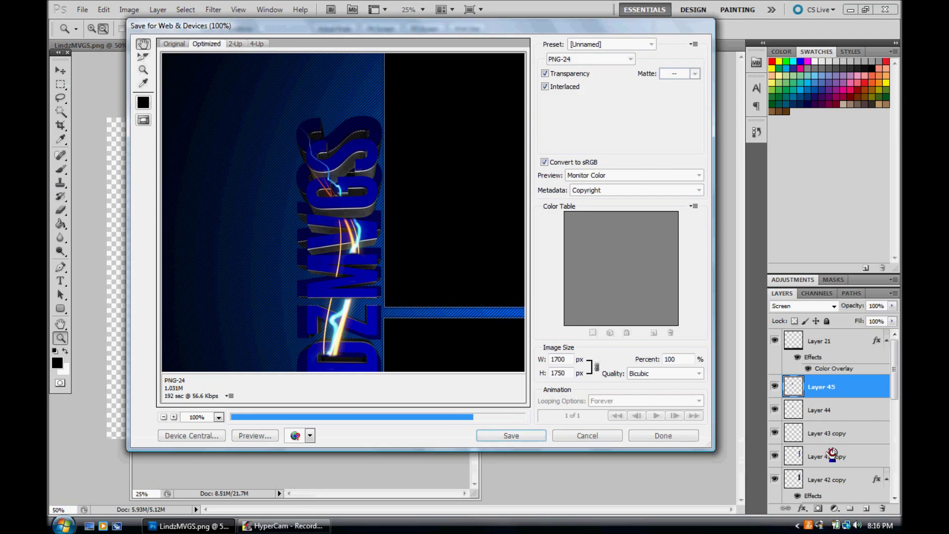
# - Switch to Google Chrome and open the signed-in account's YouTube channel page
pyautogui.press('super+d')
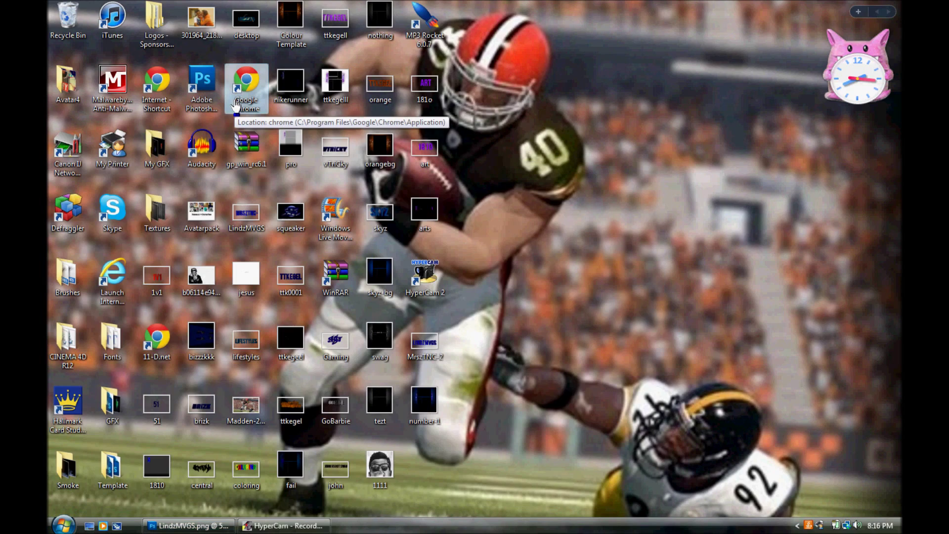
pyautogui.doubleClick(235, 106)
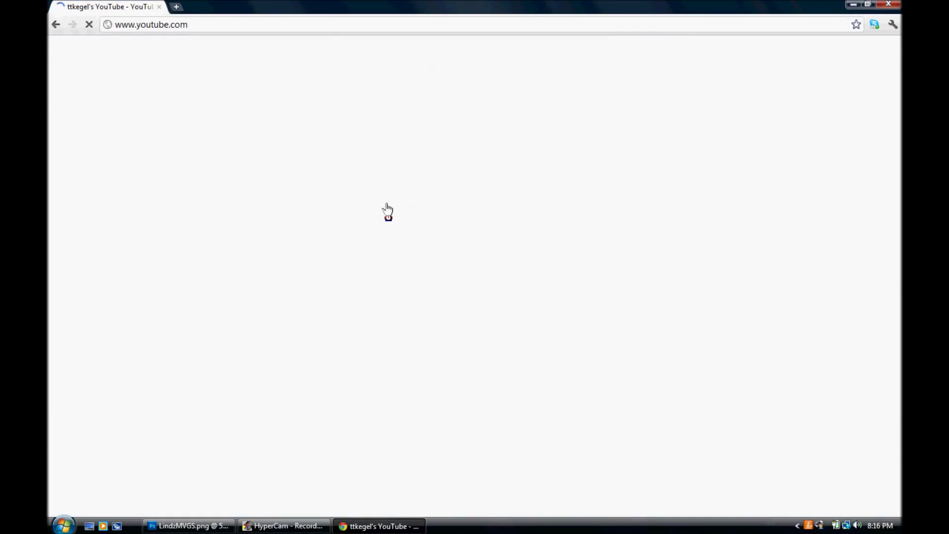
pyautogui.click(690, 50)
pyautogui.click(658, 73)
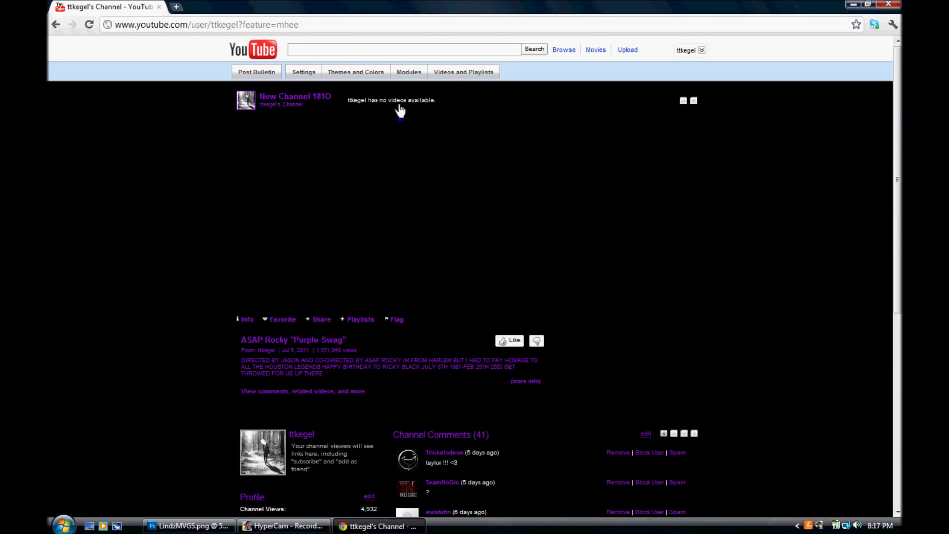
# - Show the channel theme's advanced options, upload number-1 as the background image and look over the page
pyautogui.click(462, 72)
pyautogui.click(356, 71)
pyautogui.click(354, 195)
pyautogui.click(334, 306)
pyautogui.click(338, 308)
pyautogui.write('number')
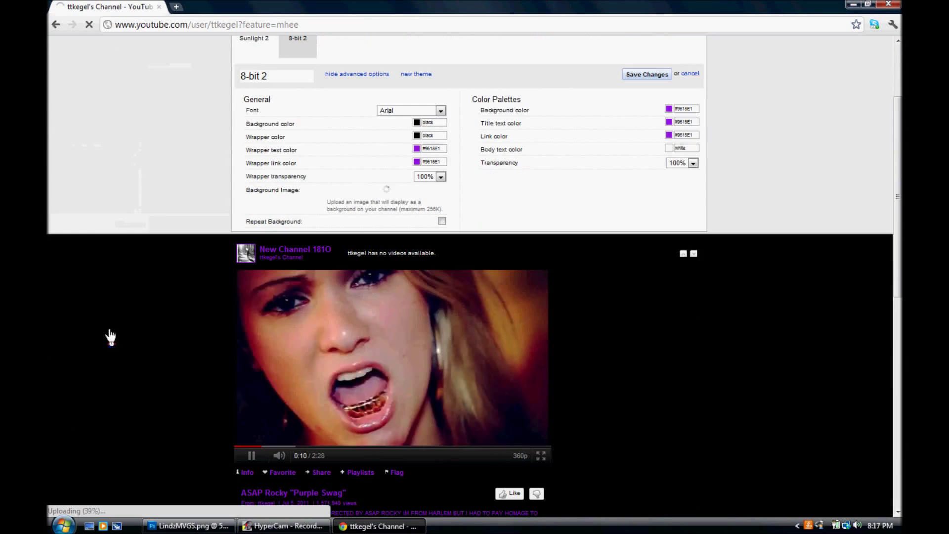
pyautogui.scroll(1, 72, 310)
pyautogui.scroll(-3, 76, 291)
pyautogui.scroll(3, 76, 290)
pyautogui.scroll(-5, 631, 166)
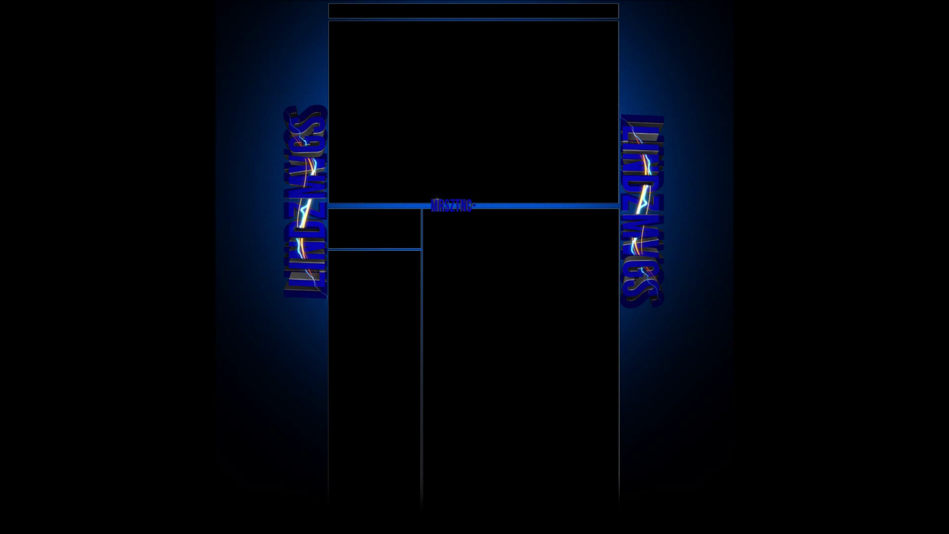